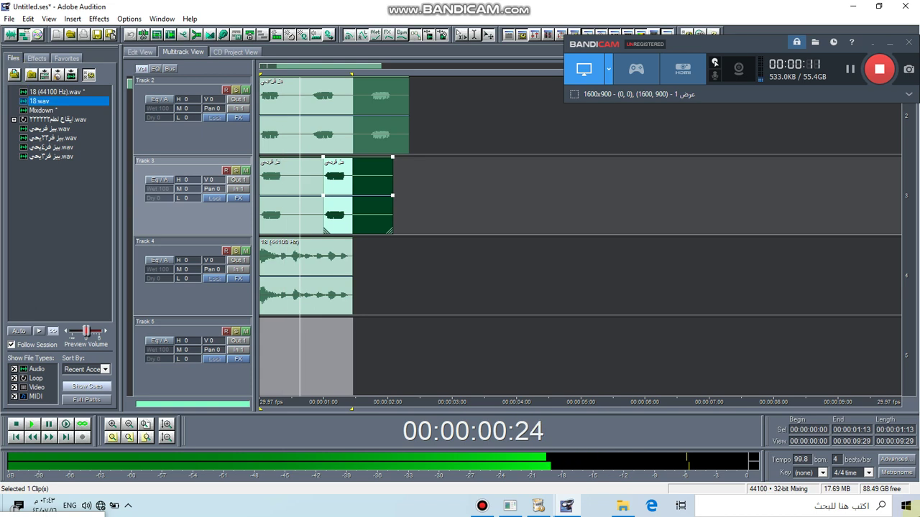
- Import the audio file 18 (2).wav into the session and stop playback
{"action": "left_click", "coordinate": [14, 75]}
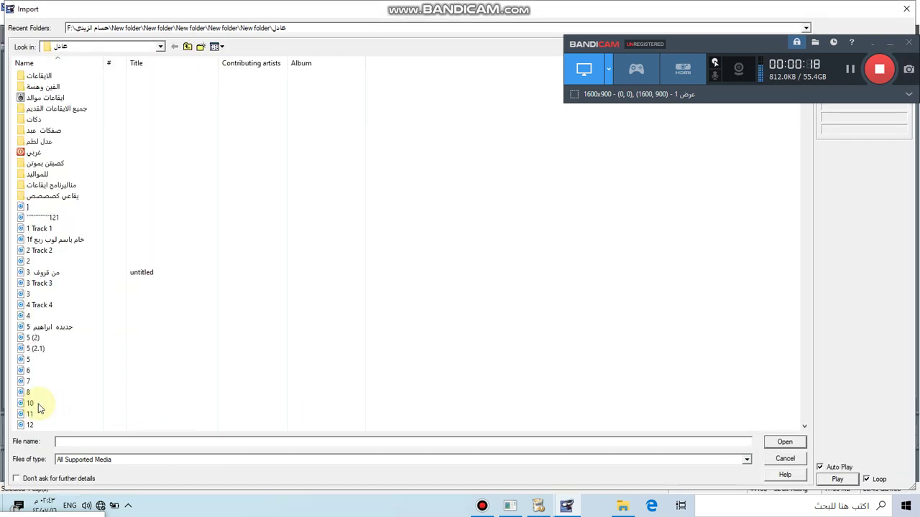
{"action": "scroll", "coordinate": [39, 404], "scroll_direction": "down", "scroll_amount": 3}
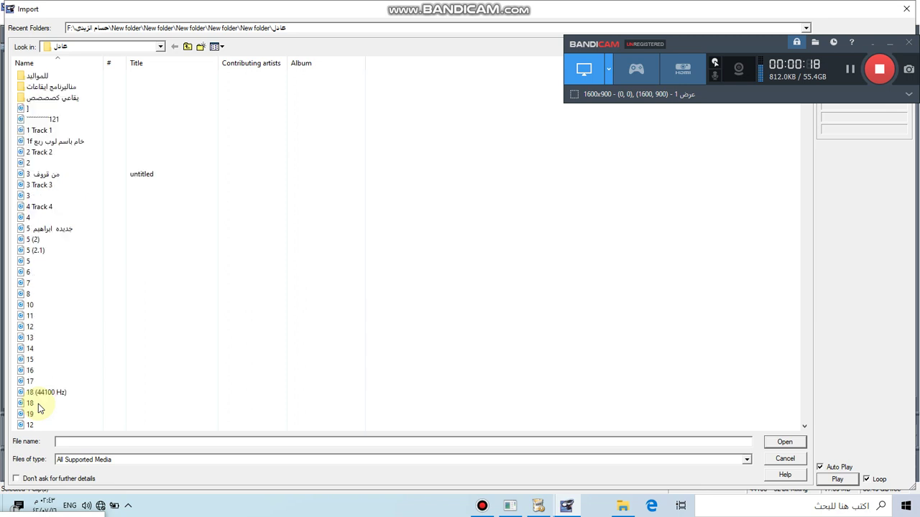
{"action": "left_click", "coordinate": [38, 404]}
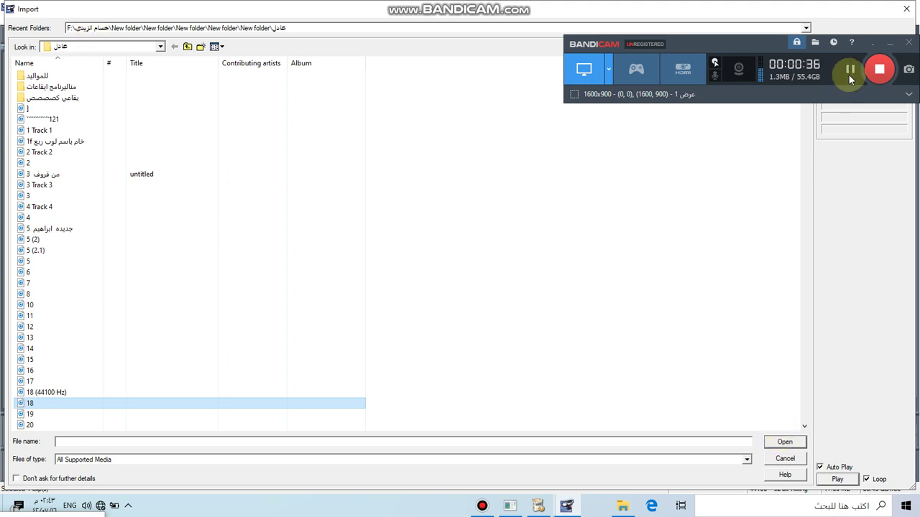
{"action": "left_click", "coordinate": [851, 70]}
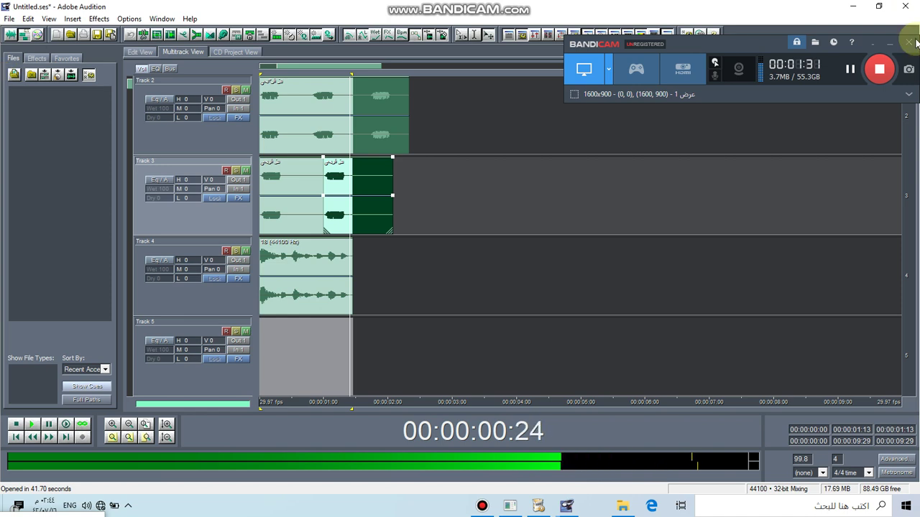
{"action": "left_click", "coordinate": [14, 425]}
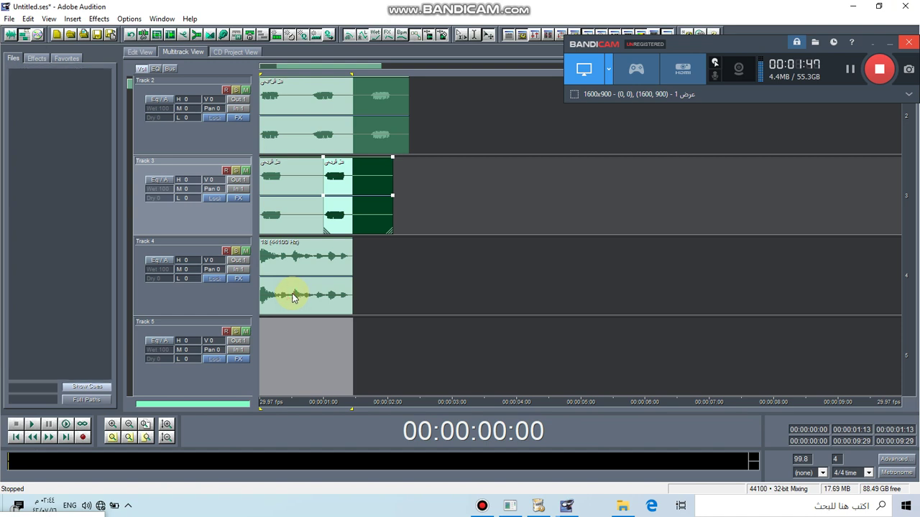
- Insert 18 (2).wav at the start of track 5, converting it to 44100 Hz, stereo, 16-bit
{"action": "left_click", "coordinate": [141, 51]}
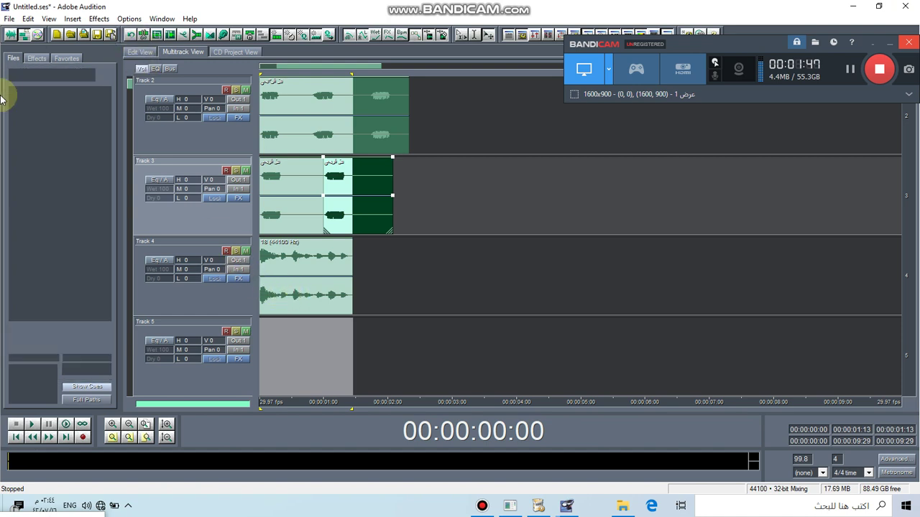
{"action": "left_click", "coordinate": [242, 233]}
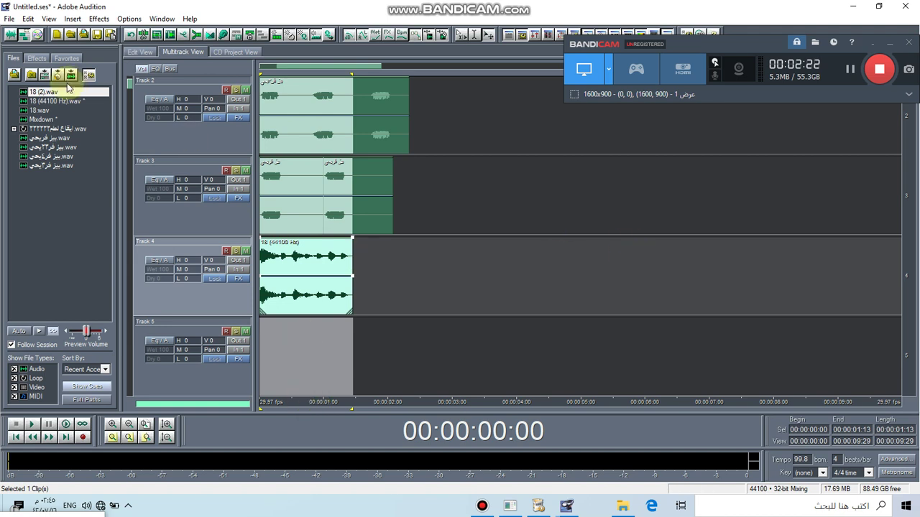
{"action": "left_click_drag", "start_coordinate": [52, 93], "coordinate": [304, 357]}
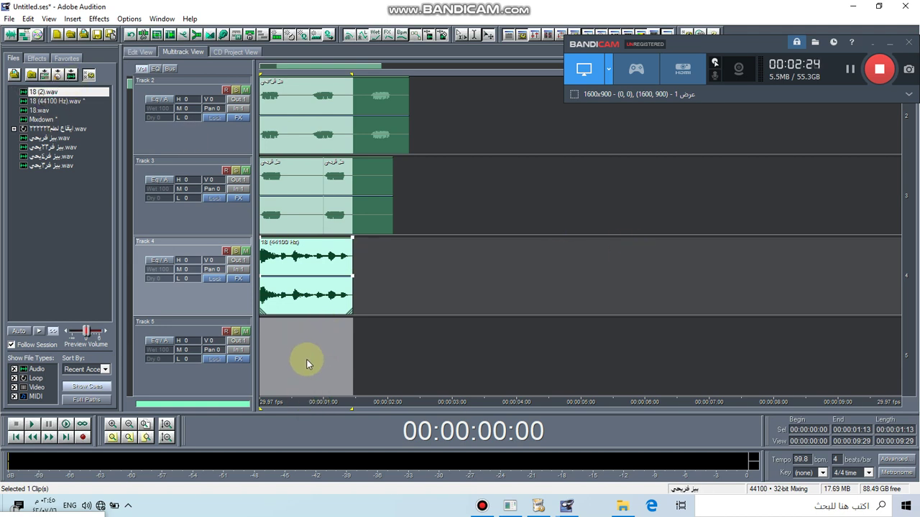
{"action": "left_click", "coordinate": [439, 269]}
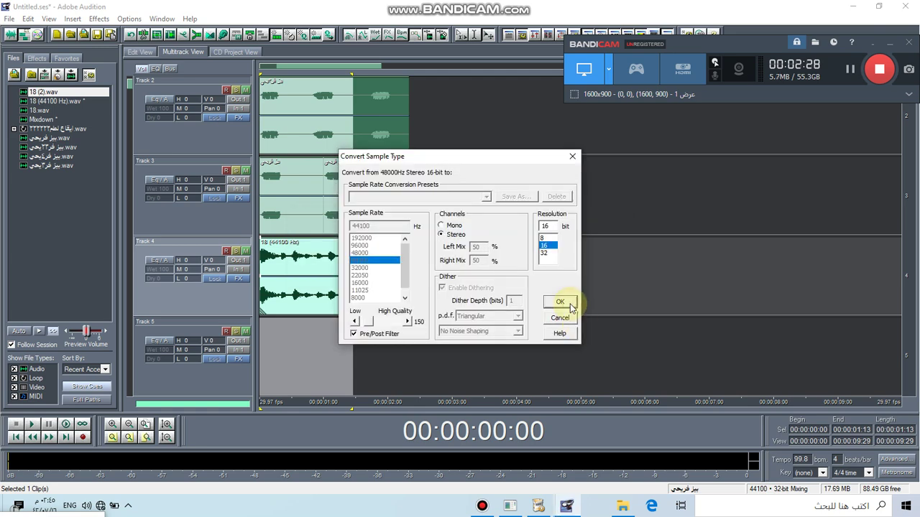
{"action": "left_click", "coordinate": [569, 304]}
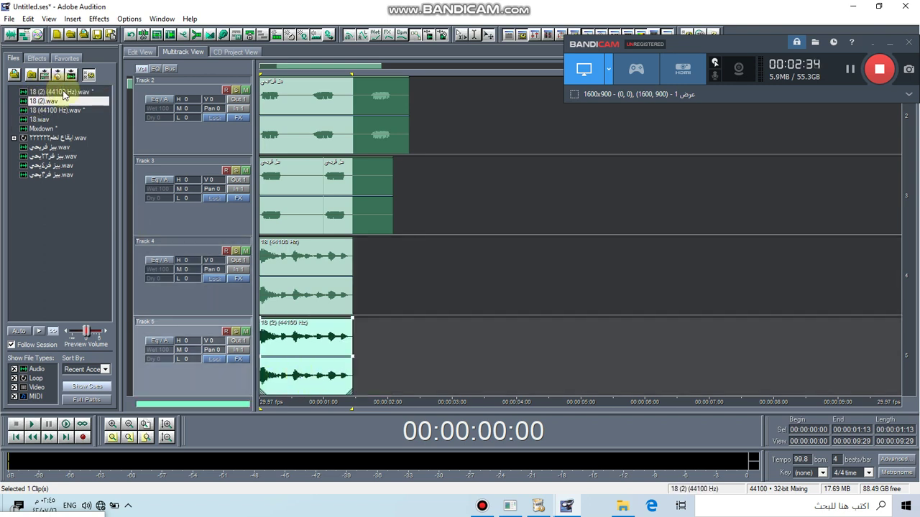
- During looped playback, move track 5's clip to start at about 00:00:00:16 and trim its end to leave about 8 frames
{"action": "left_click", "coordinate": [58, 109]}
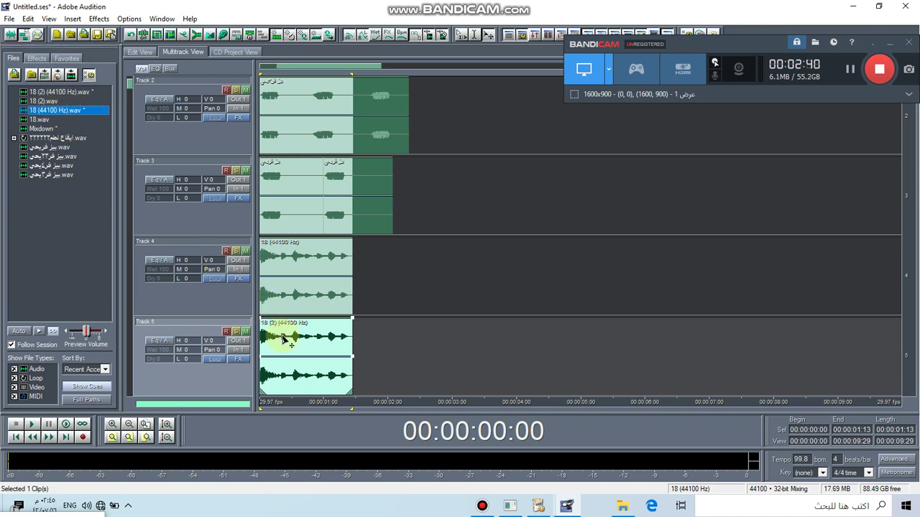
{"action": "left_click", "coordinate": [80, 426]}
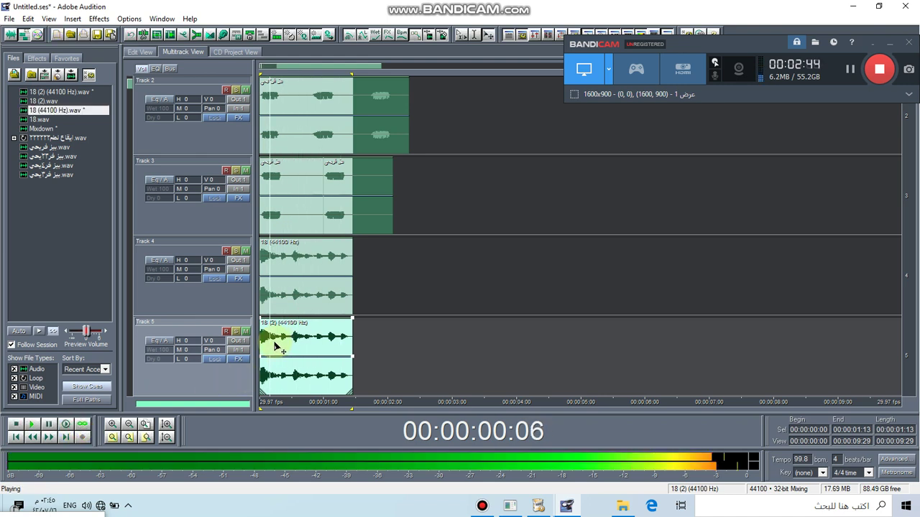
{"action": "left_click_drag", "start_coordinate": [311, 352], "coordinate": [347, 352]}
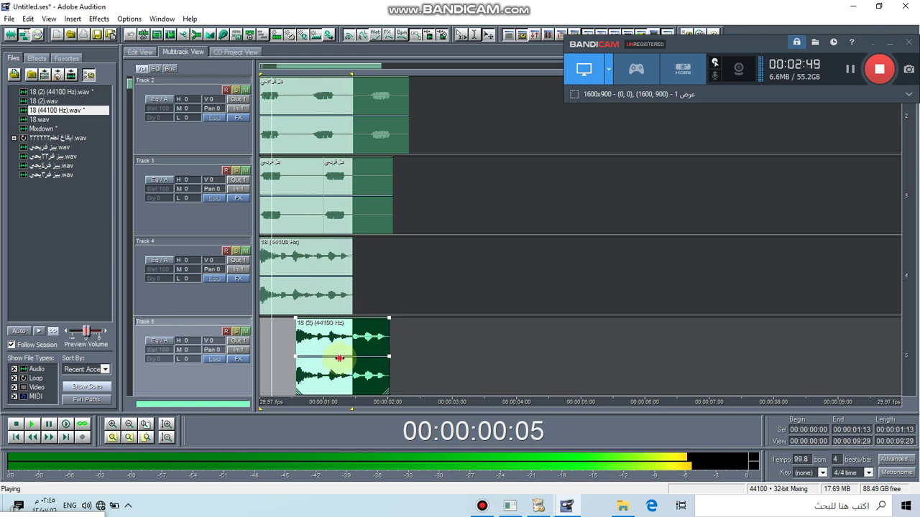
{"action": "left_click_drag", "start_coordinate": [389, 358], "coordinate": [312, 365]}
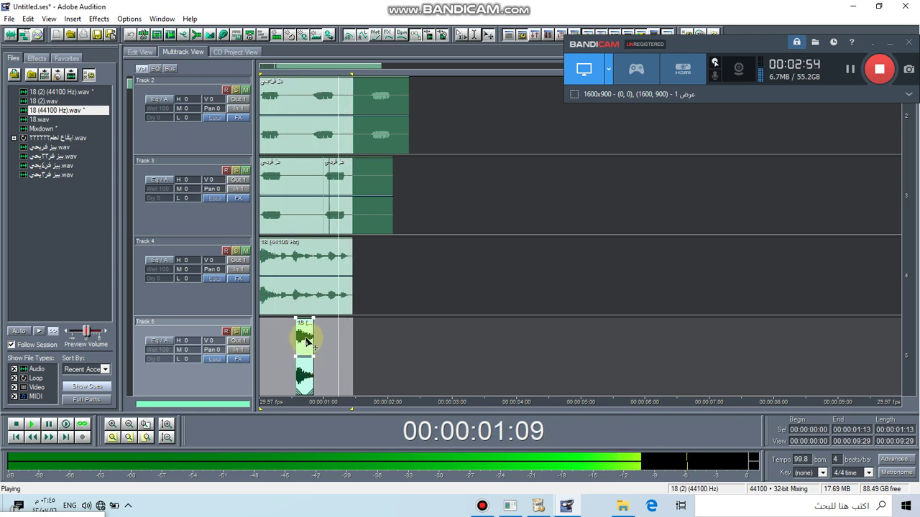
{"action": "left_click_drag", "start_coordinate": [306, 344], "coordinate": [304, 343]}
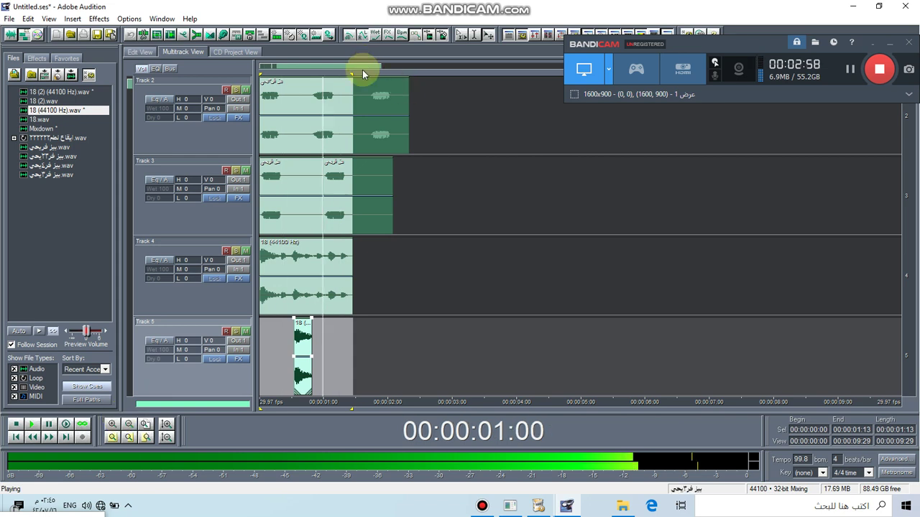
- Add reference copies of the short clip on track 5 at 00:00:01:02 and at 00:00:00:10
{"action": "left_click_drag", "start_coordinate": [363, 65], "coordinate": [299, 72]}
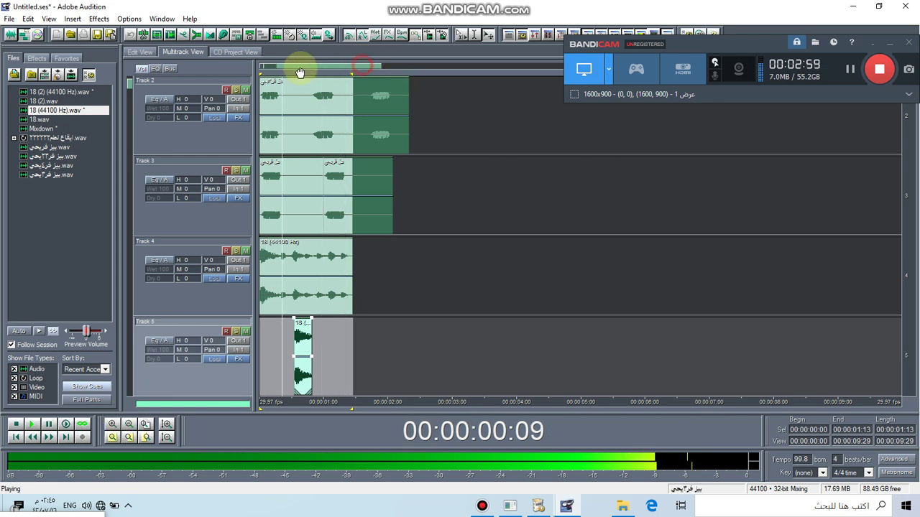
{"action": "left_click", "coordinate": [113, 424]}
{"action": "mouse_move", "coordinate": [353, 87]}
{"action": "left_mouse_down"}
{"action": "mouse_move", "coordinate": [319, 72]}
{"action": "mouse_move", "coordinate": [260, 76]}
{"action": "left_mouse_up"}
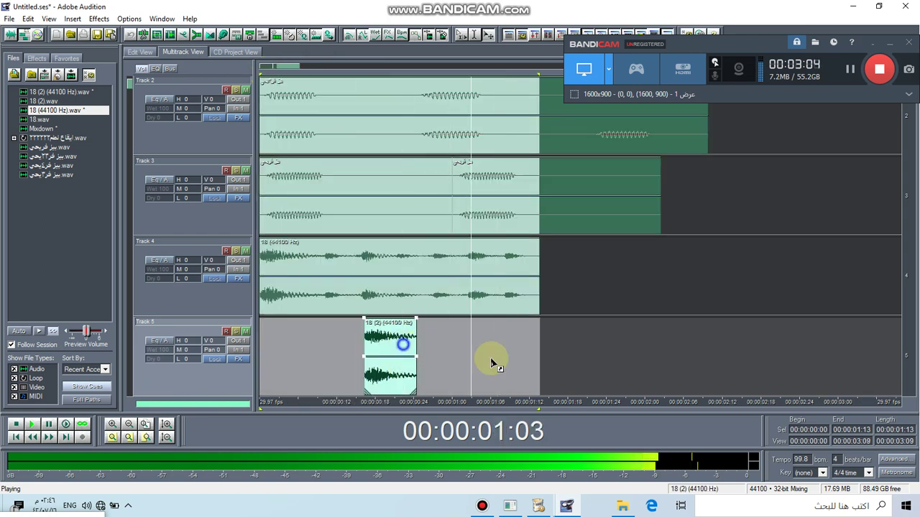
{"action": "key", "text": "ctrl+v"}
{"action": "left_click_drag", "start_coordinate": [502, 364], "coordinate": [520, 370]}
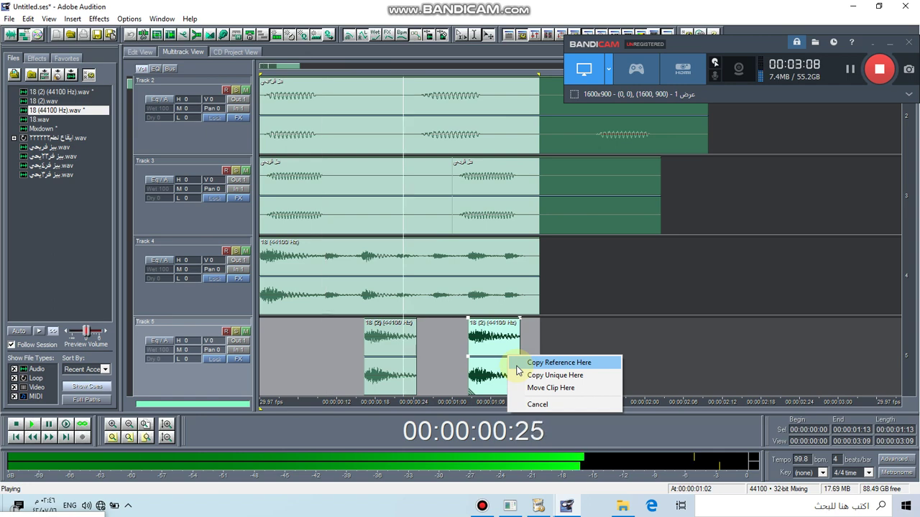
{"action": "left_click", "coordinate": [327, 361]}
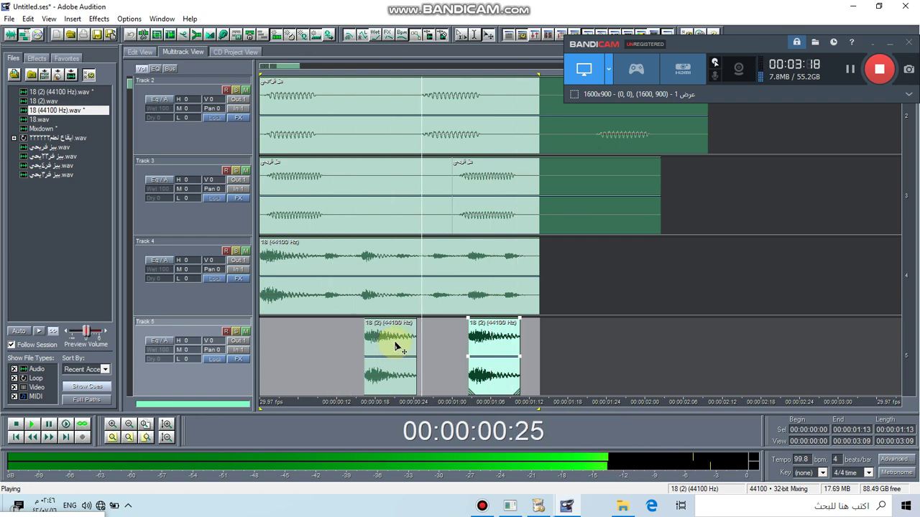
{"action": "left_click_drag", "start_coordinate": [387, 349], "coordinate": [358, 352]}
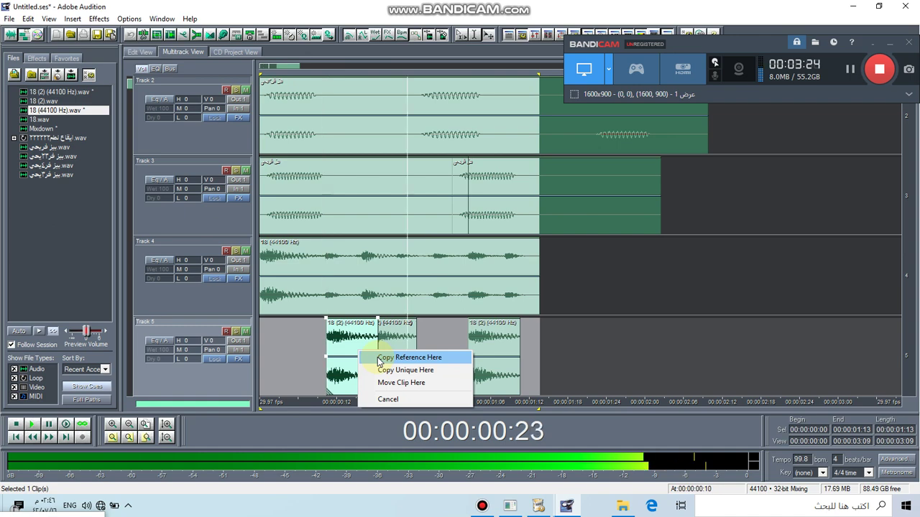
{"action": "left_click", "coordinate": [379, 358]}
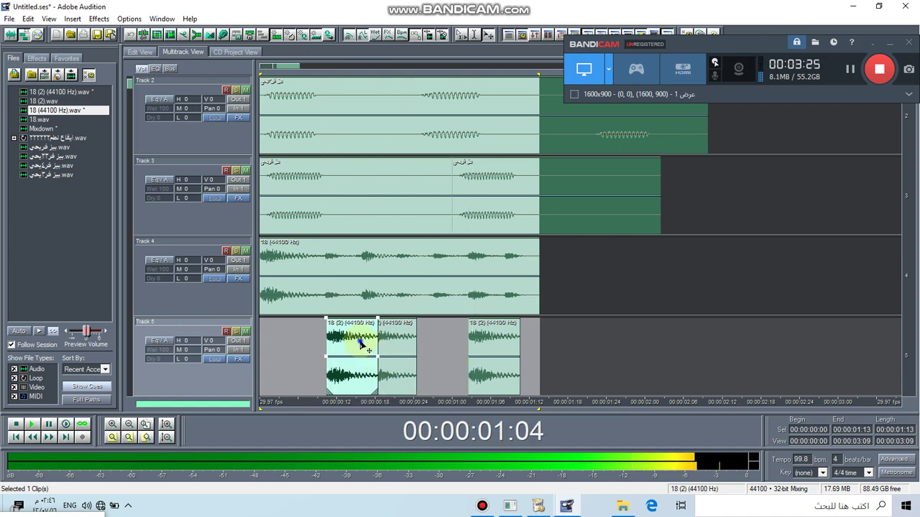
- Lower the audio clip volume of the first clip on track 5 to -12.8 dB
{"action": "right_click", "coordinate": [362, 343]}
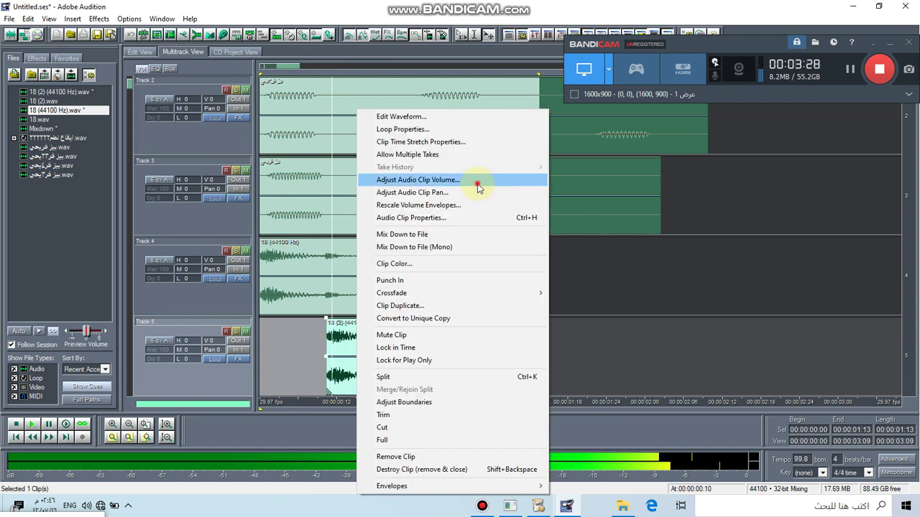
{"action": "left_click", "coordinate": [479, 187]}
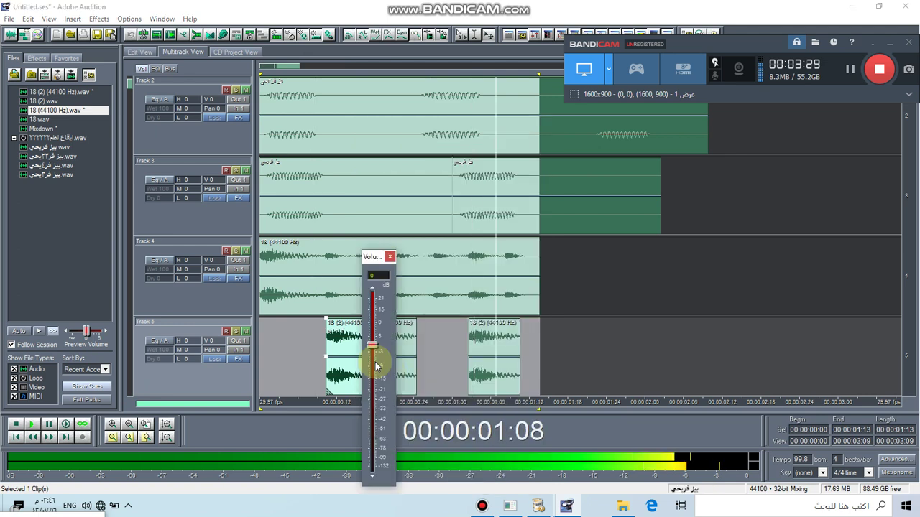
{"action": "left_click", "coordinate": [375, 366]}
{"action": "left_click_drag", "start_coordinate": [376, 365], "coordinate": [372, 374]}
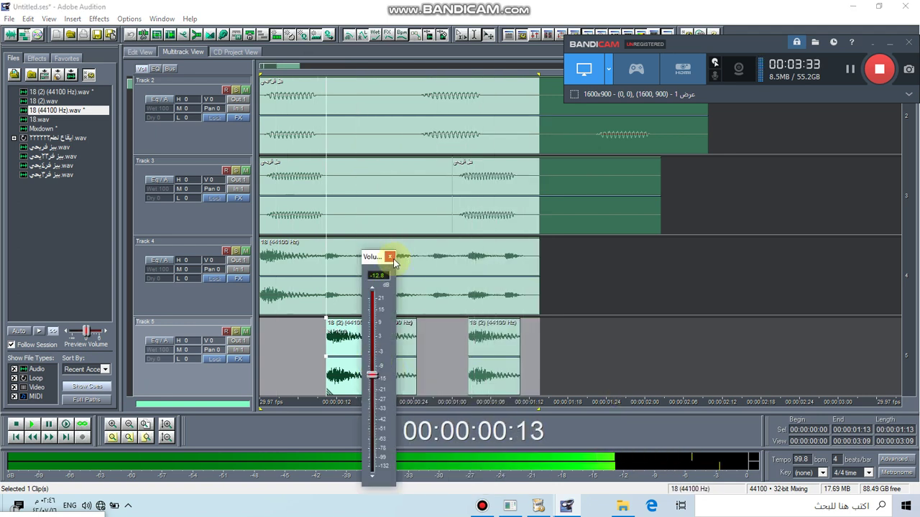
{"action": "left_click", "coordinate": [99, 248]}
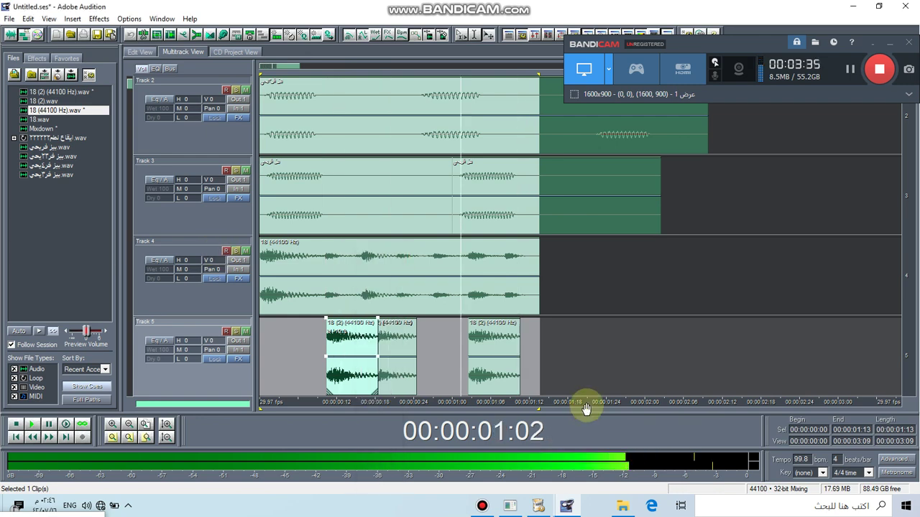
- Copy the first clip of track 5 by reference onto track 6 and shift the copy to start at about 00:00:00:22
{"action": "left_click", "coordinate": [128, 424]}
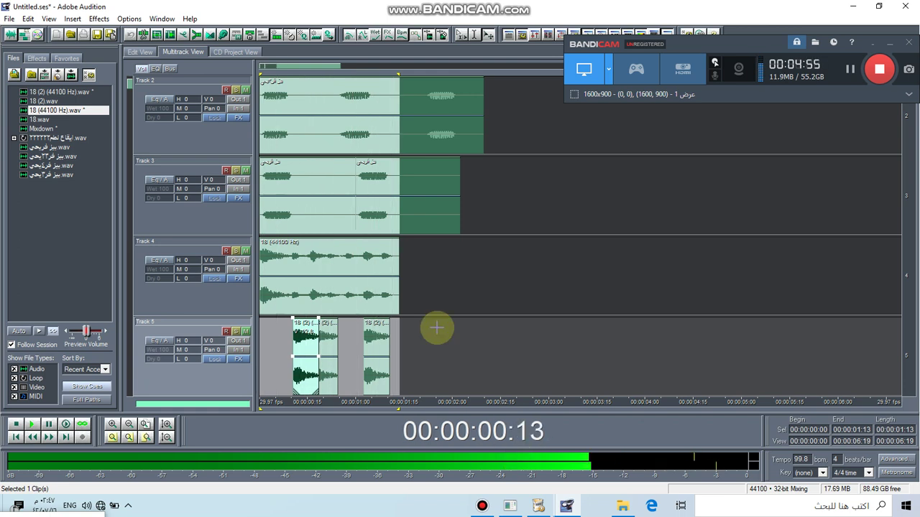
{"action": "scroll", "coordinate": [409, 316], "scroll_direction": "down", "scroll_amount": 1}
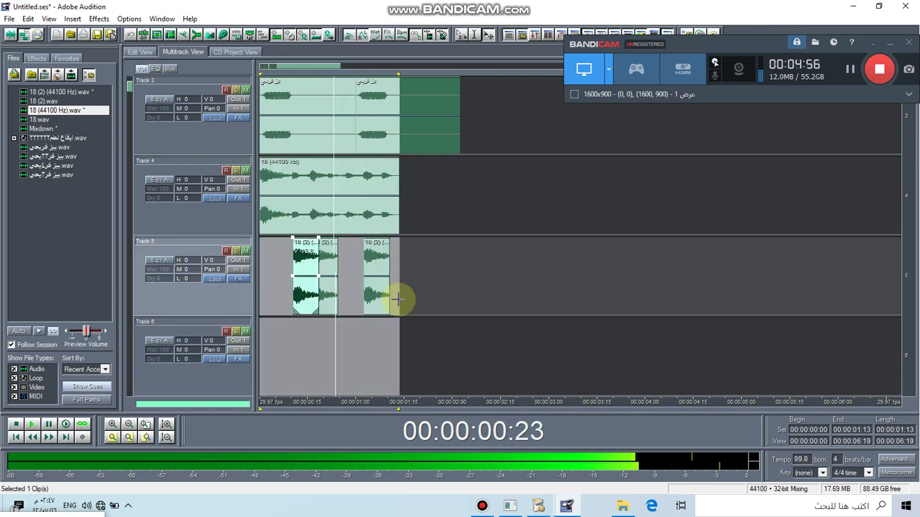
{"action": "left_click_drag", "start_coordinate": [335, 379], "coordinate": [348, 383]}
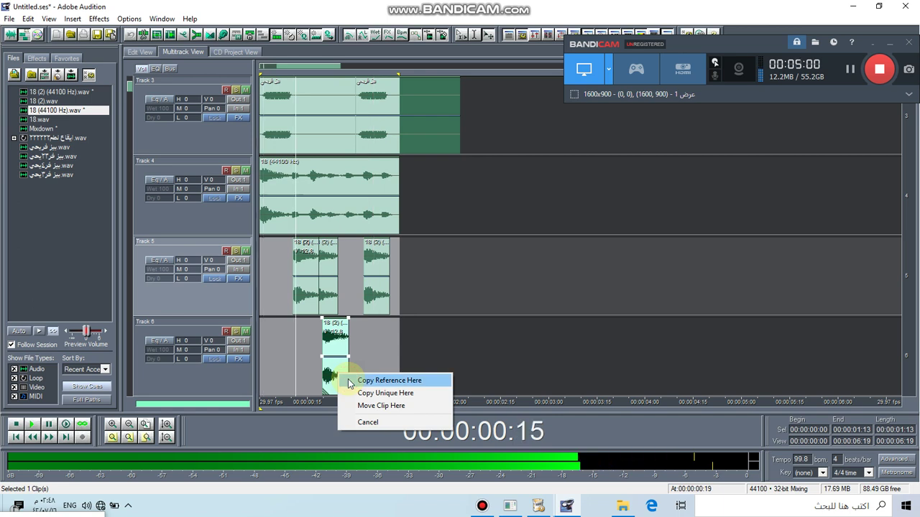
{"action": "key", "text": "Return"}
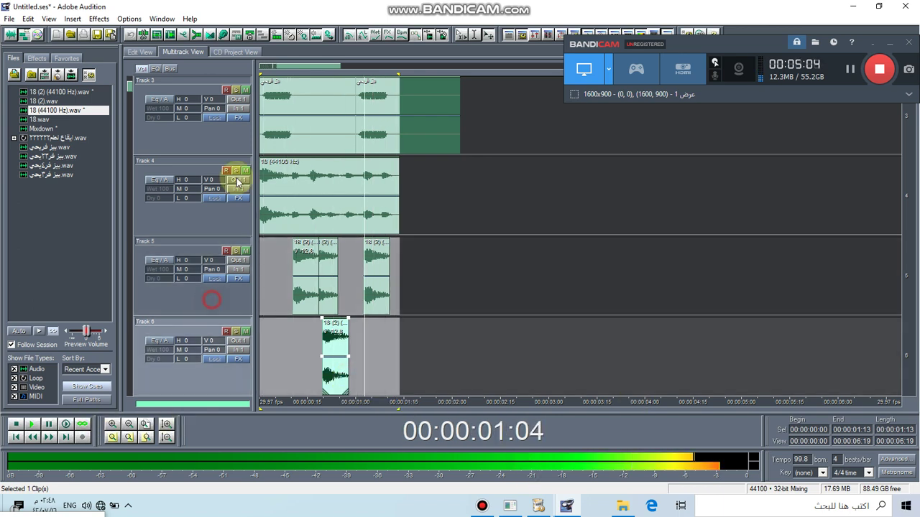
{"action": "left_click_drag", "start_coordinate": [301, 67], "coordinate": [260, 68]}
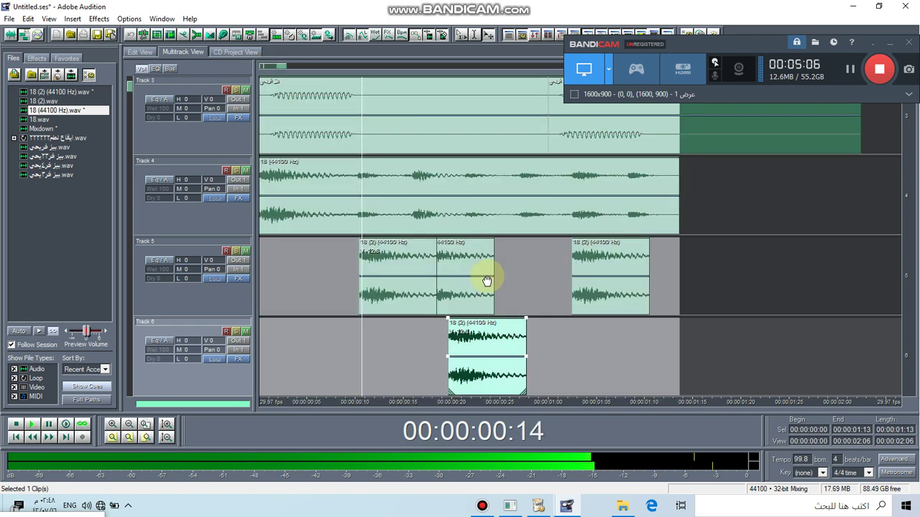
{"action": "left_click_drag", "start_coordinate": [493, 337], "coordinate": [513, 347]}
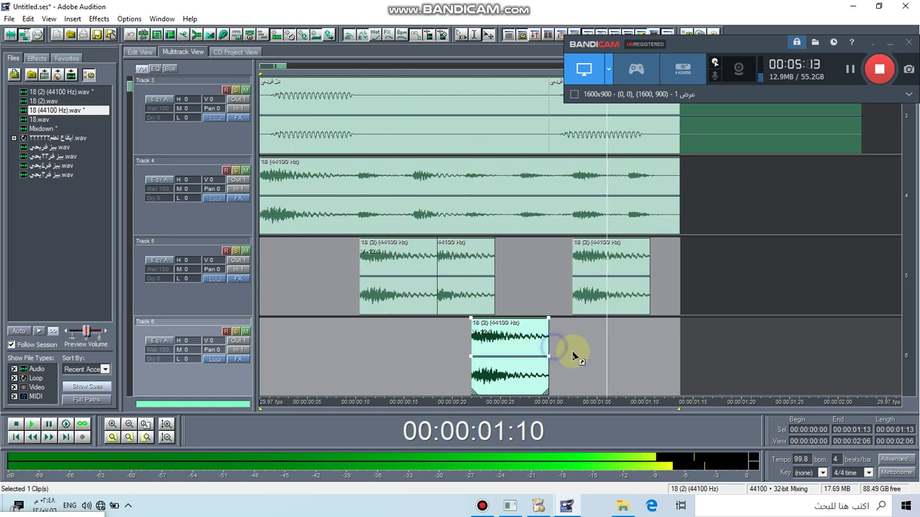
- Add a reference copy of track 6's clip on the same track at 00:00:00:27
{"action": "left_click_drag", "start_coordinate": [571, 352], "coordinate": [586, 360]}
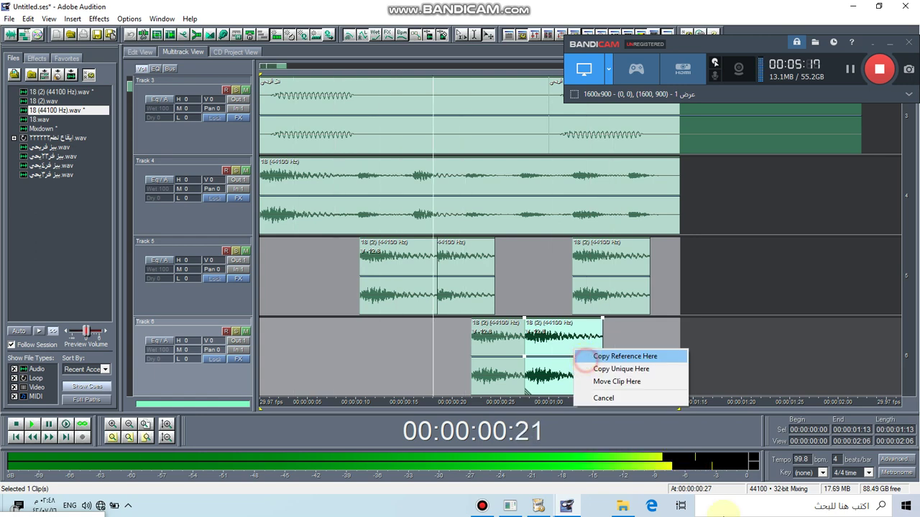
{"action": "left_click", "coordinate": [133, 411]}
{"action": "left_click", "coordinate": [130, 423]}
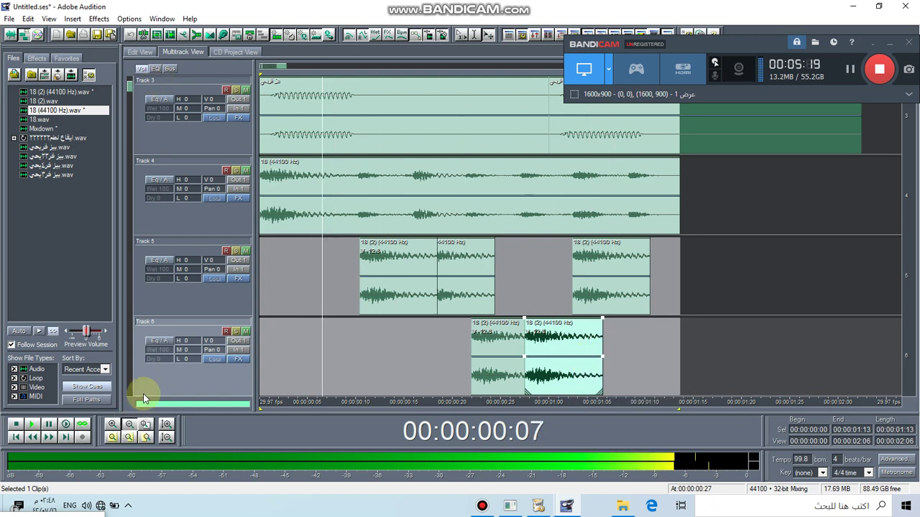